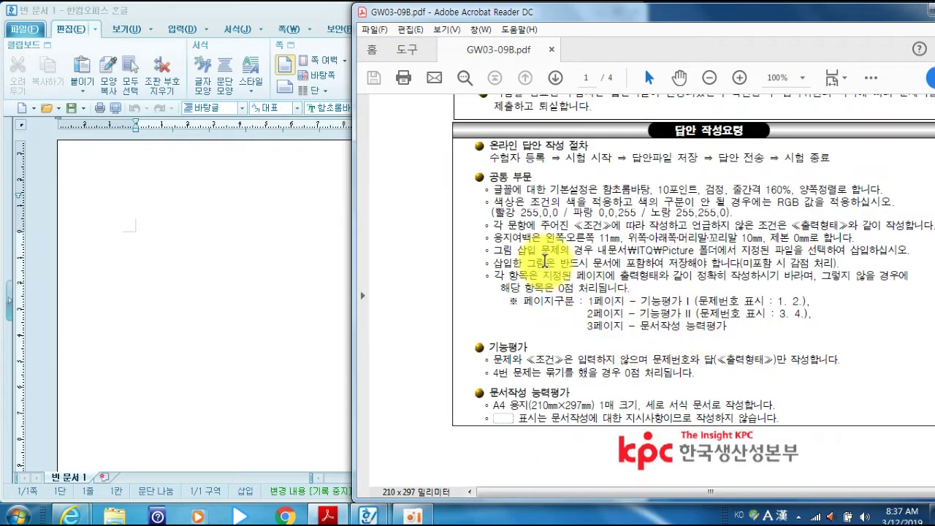
# - Highlight the page margin requirement in the exam PDF and switch to the blank Hangul document
pyautogui.moveTo(494, 238); pyautogui.dragTo(851, 237)
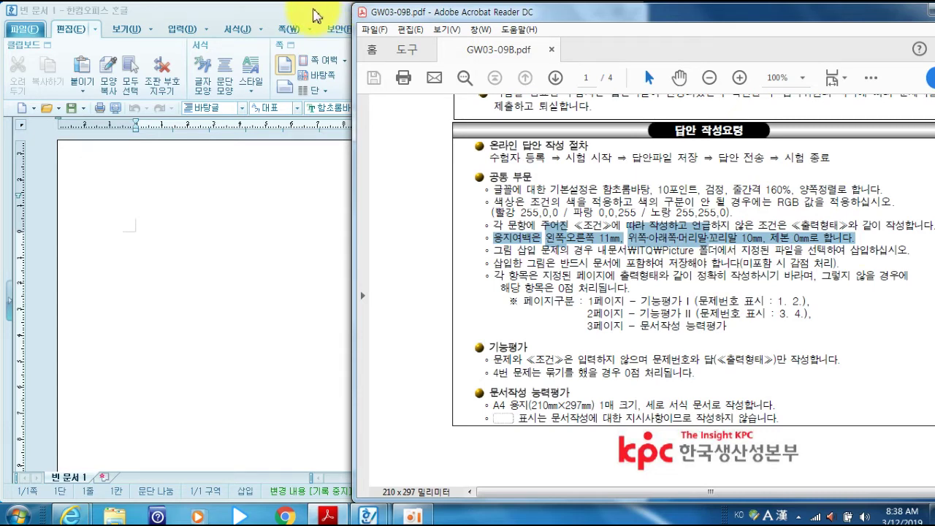
pyautogui.click(314, 15)
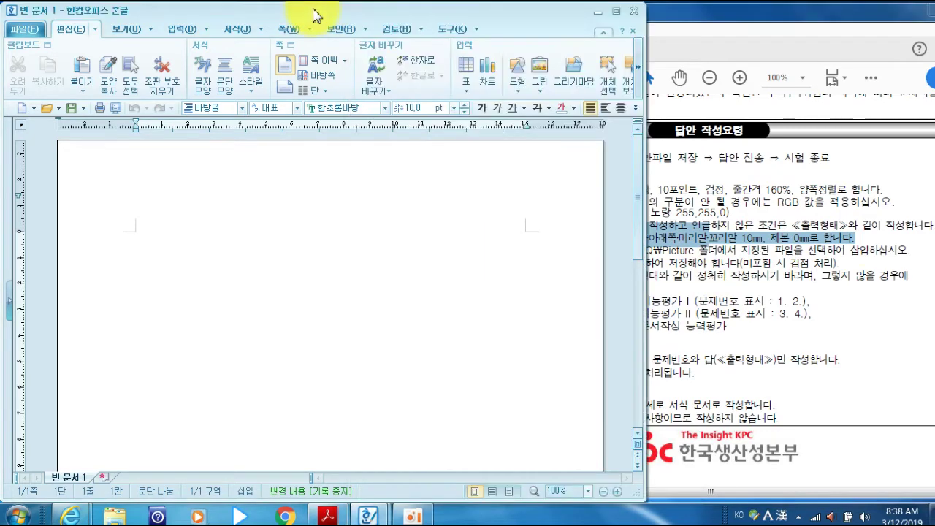
pyautogui.click(29, 29)
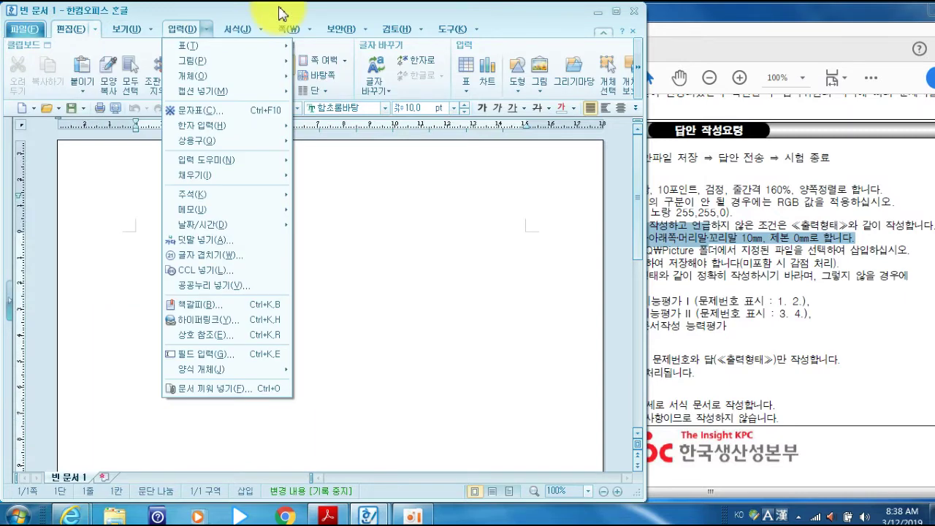
pyautogui.click(282, 14)
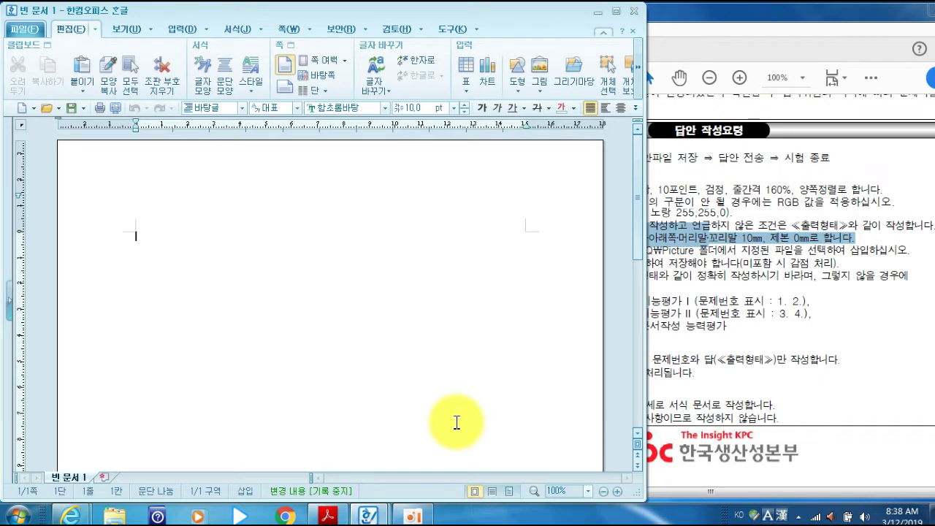
pyautogui.press('F7')
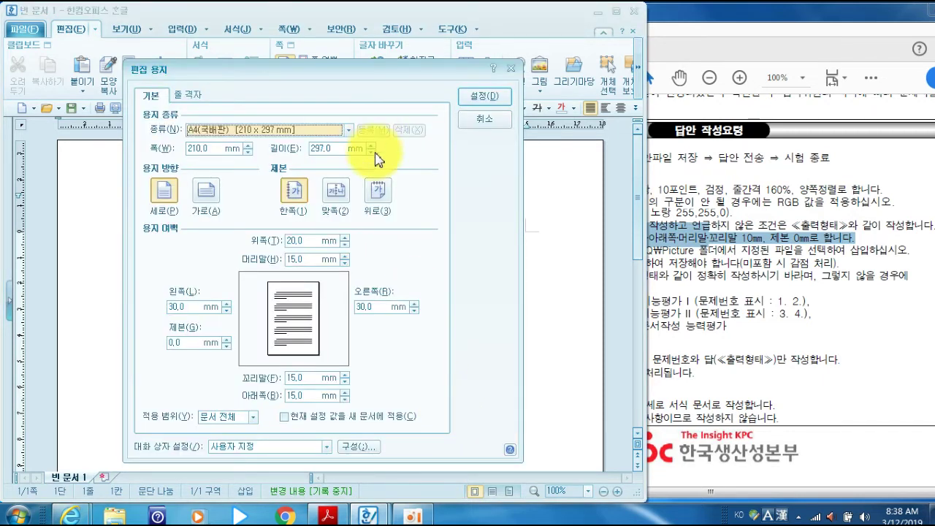
pyautogui.moveTo(209, 70); pyautogui.dragTo(239, 53)
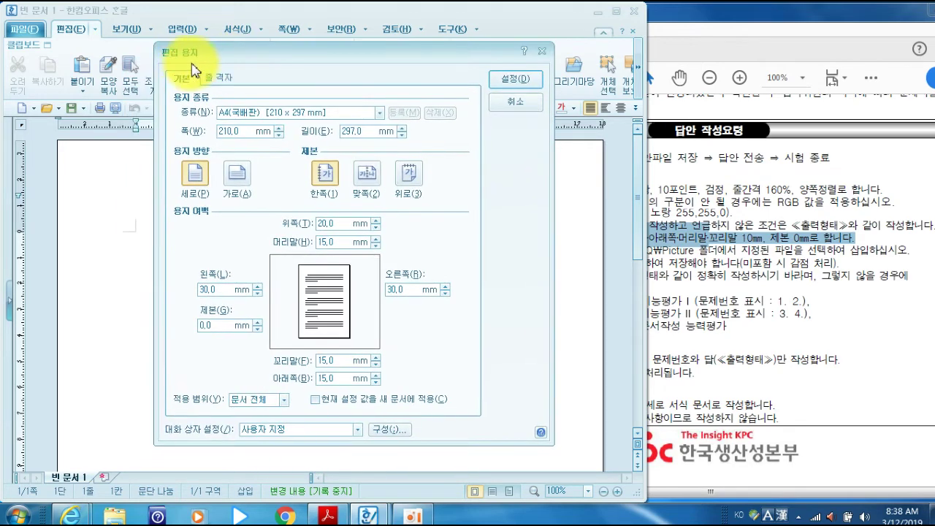
pyautogui.click(511, 103)
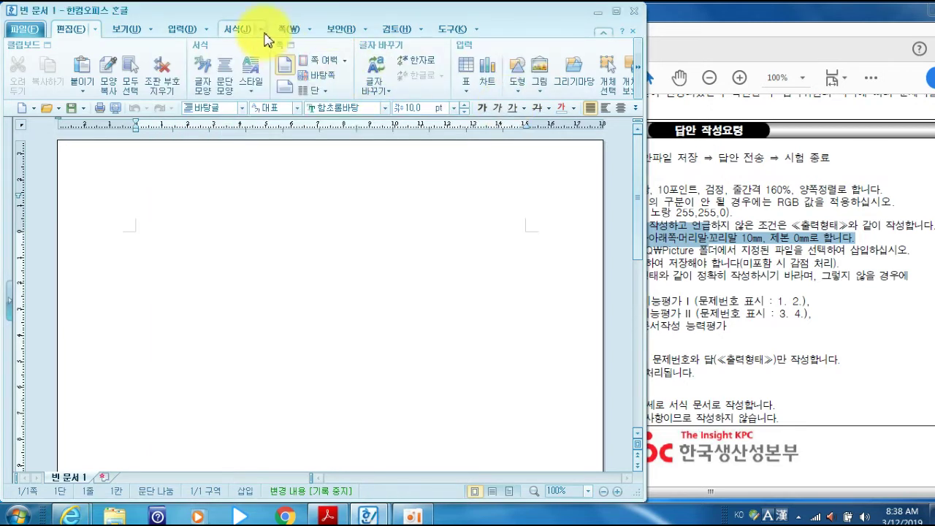
# - Open the page setup (편집 용지) and set the top and bottom margins to 10 mm
pyautogui.click(306, 30)
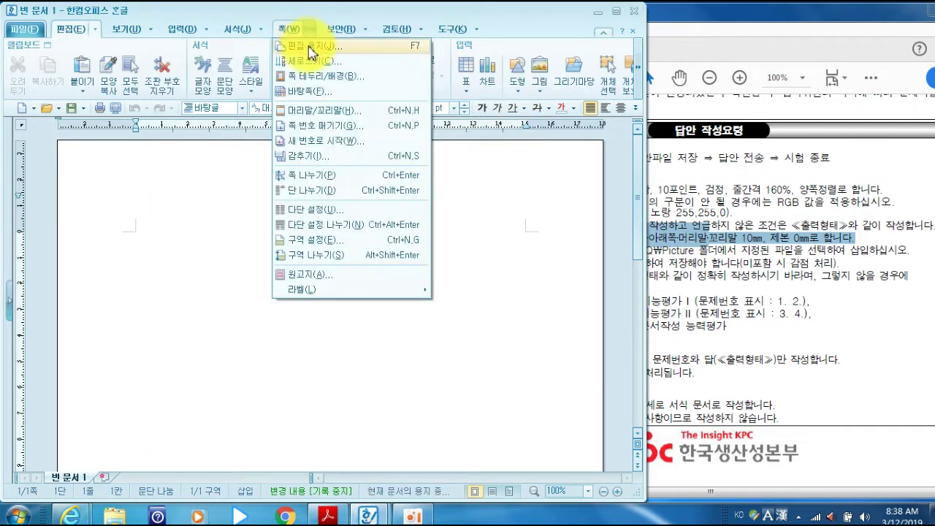
pyautogui.click(417, 51)
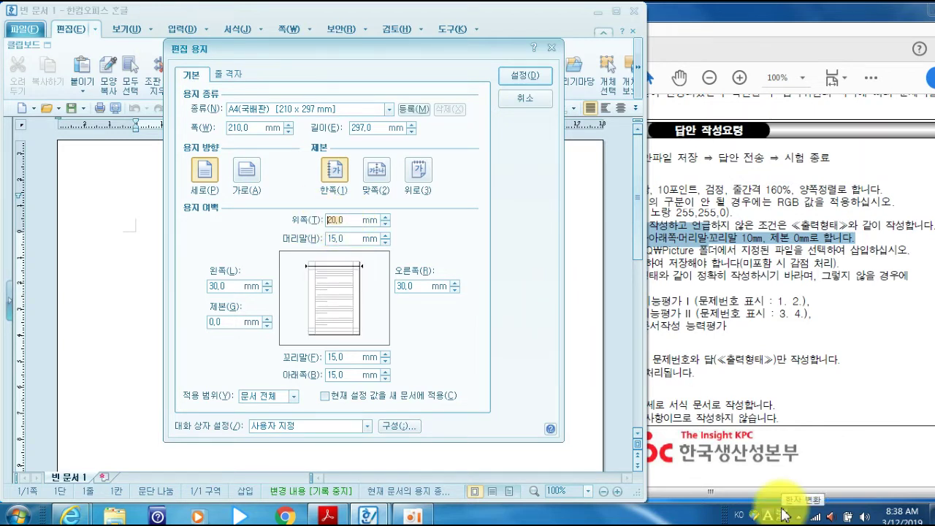
pyautogui.write('10')
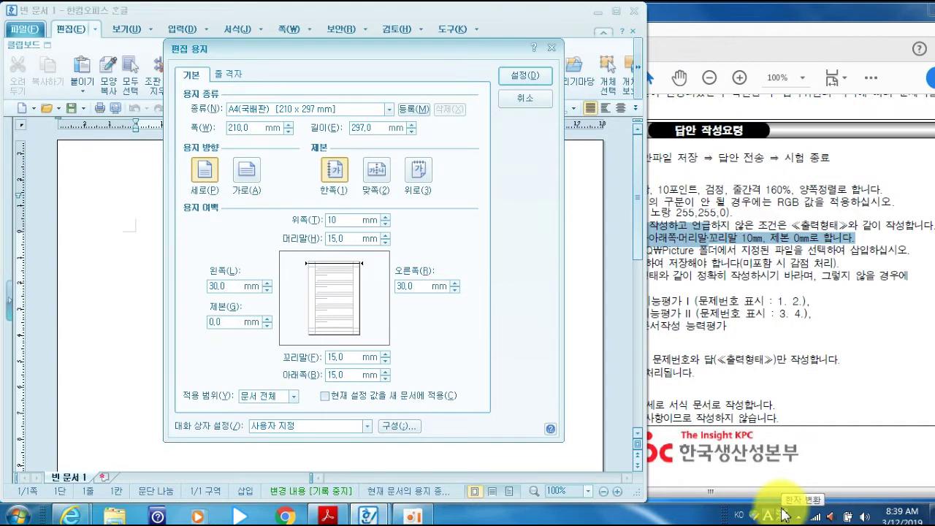
pyautogui.press('Tab')
pyautogui.write('10')
pyautogui.press('Tab')
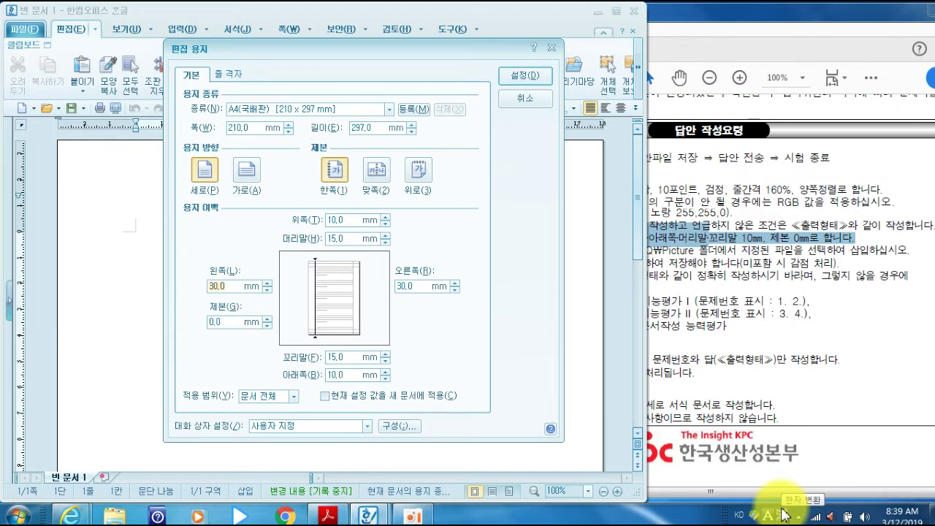
# - Set the left and right margins to 11 mm and the header and footer to 10 mm, and apply the page setup
pyautogui.write('11')
pyautogui.press('Tab')
pyautogui.write('11')
pyautogui.press('Tab')
pyautogui.write('10')
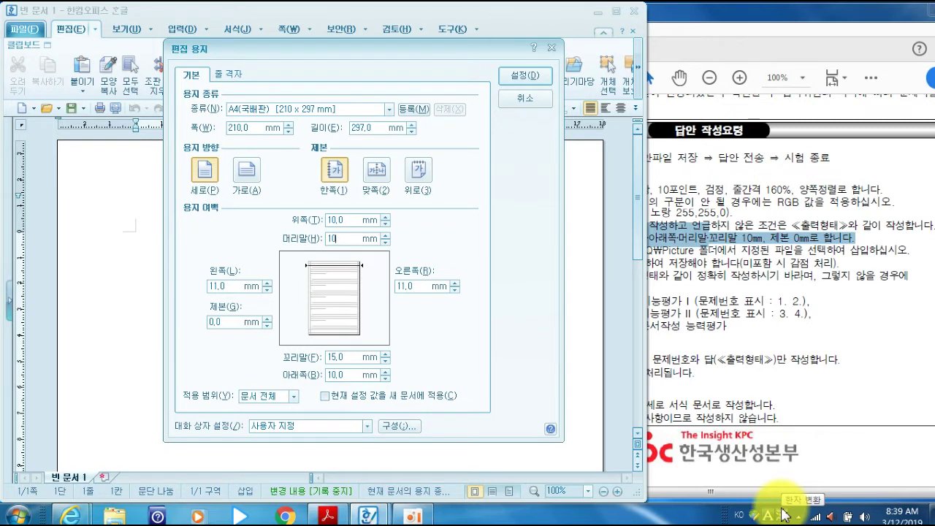
pyautogui.press('Tab')
pyautogui.write('10')
pyautogui.press('Return')
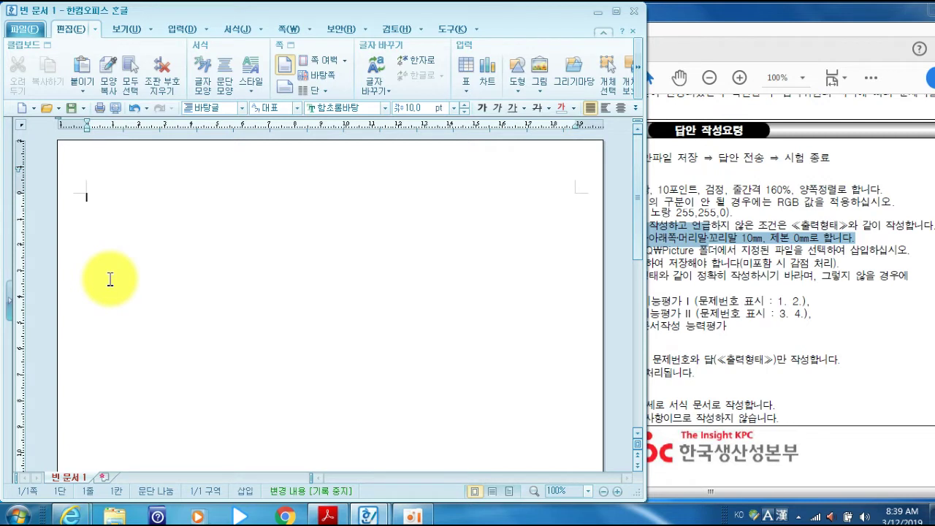
# - Enter question numbers 1. and 2. on the first page with blank lines after each, and insert a section break
pyautogui.write('1.')
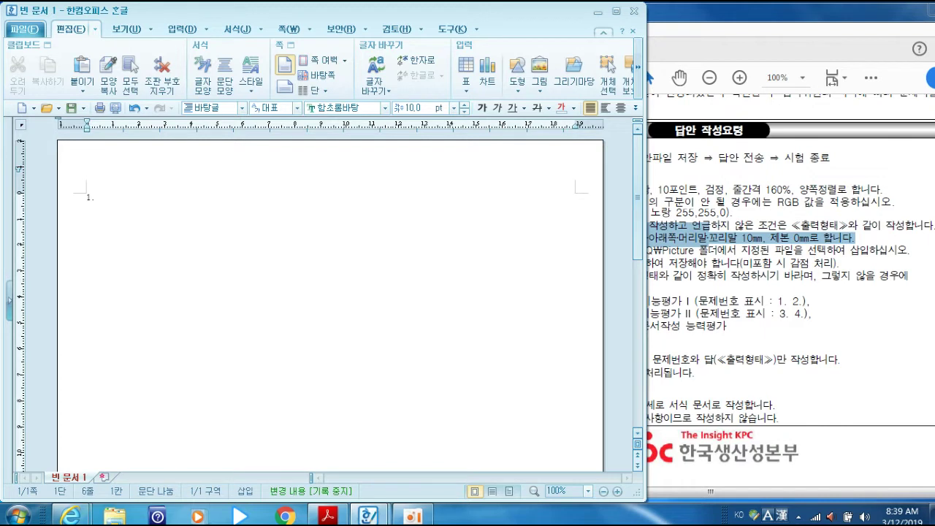
pyautogui.press('Return')
pyautogui.click(109, 279)
pyautogui.press('Return')
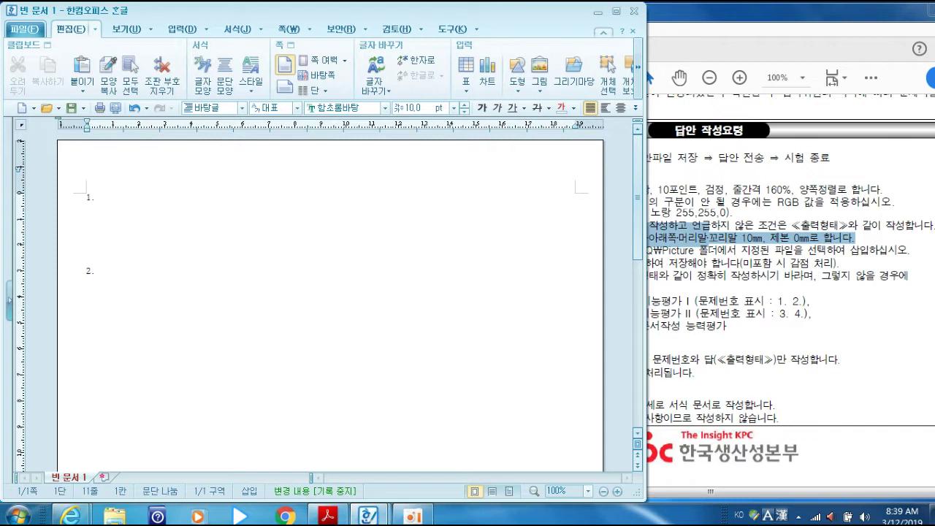
pyautogui.hotkey('alt', 'shift', 'Return')
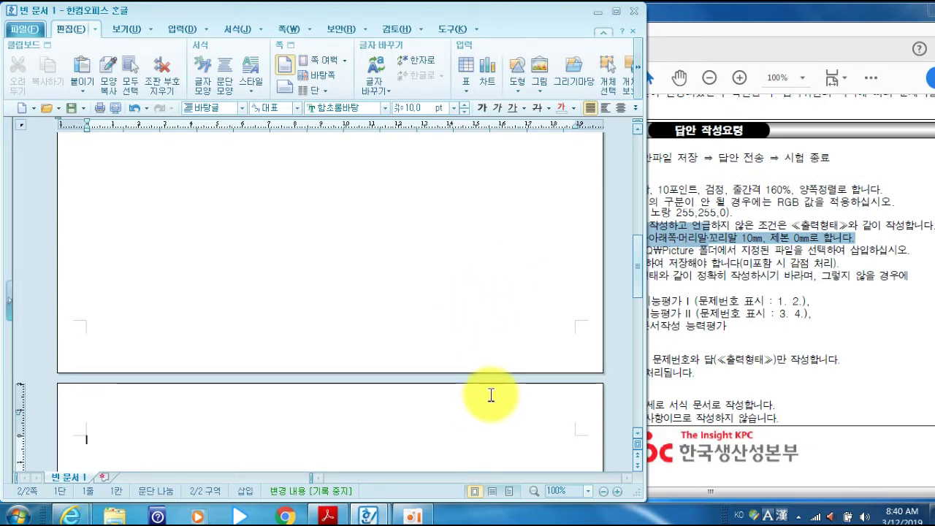
# - Enter question numbers 3. and 4. on the second page with blank lines after each
pyautogui.write('3.')
pyautogui.press('Return')
pyautogui.press('Return')
pyautogui.press('Return')
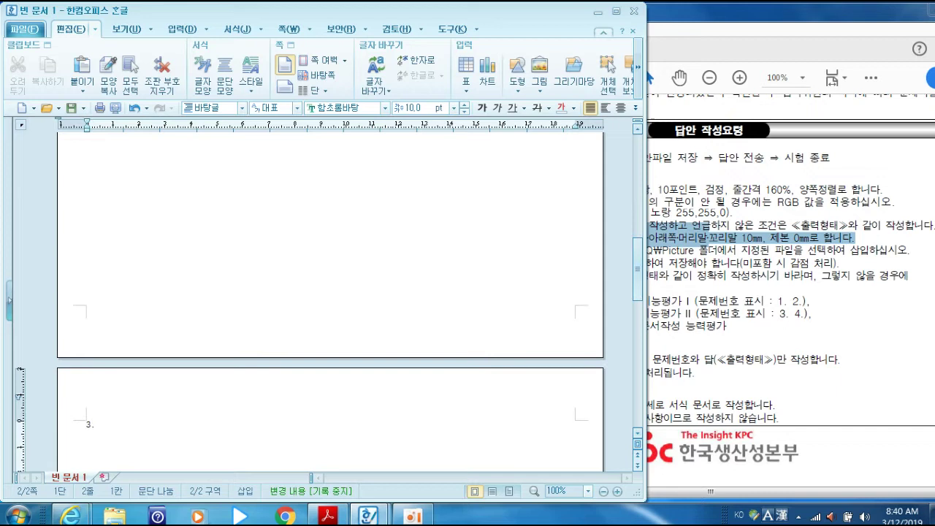
pyautogui.press('Return')
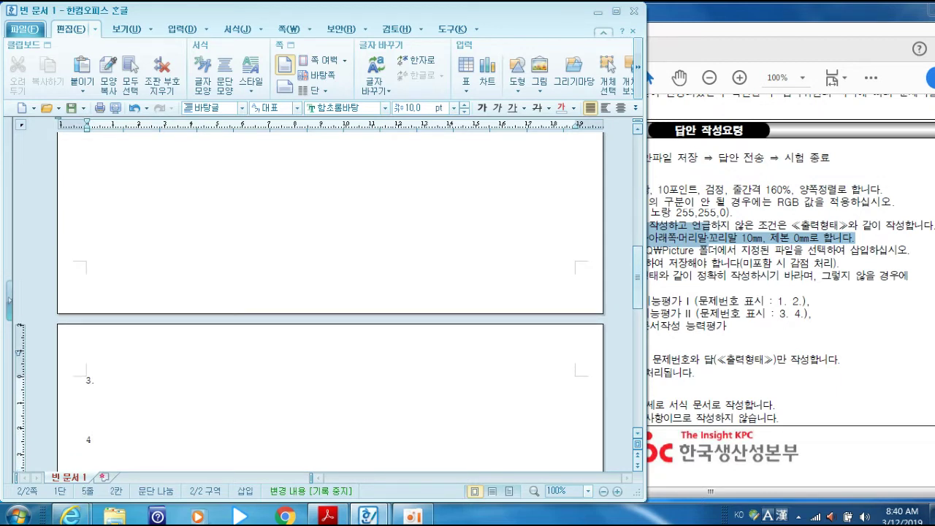
pyautogui.write('4.')
pyautogui.press('Return')
pyautogui.press('Return')
pyautogui.press('Return')
pyautogui.press('Return')
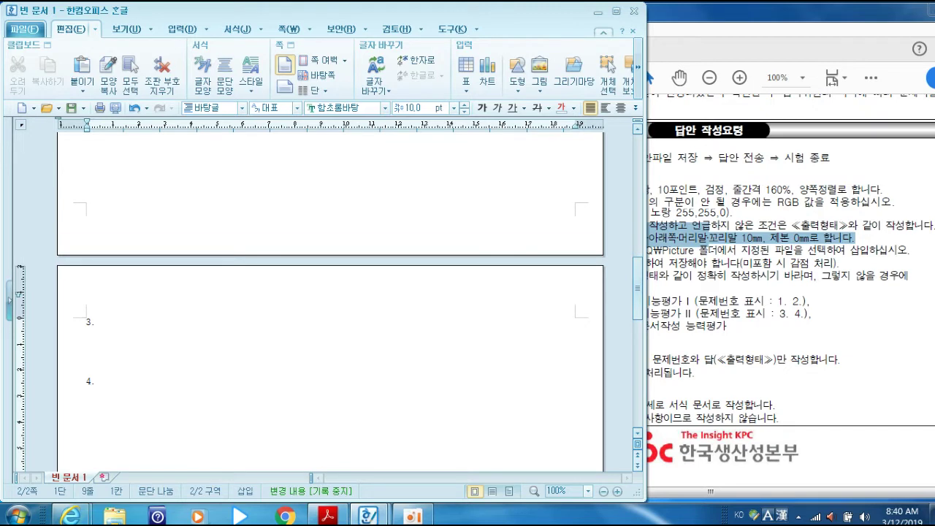
pyautogui.press('Return')
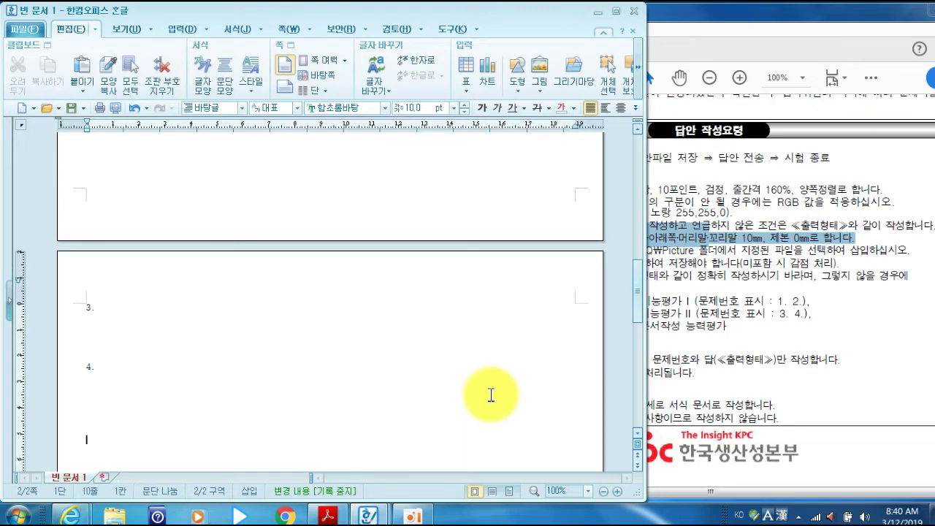
# - Insert a section break after question 4 and add two blank lines on the third page
pyautogui.hotkey('alt', 'shift', 'Return')
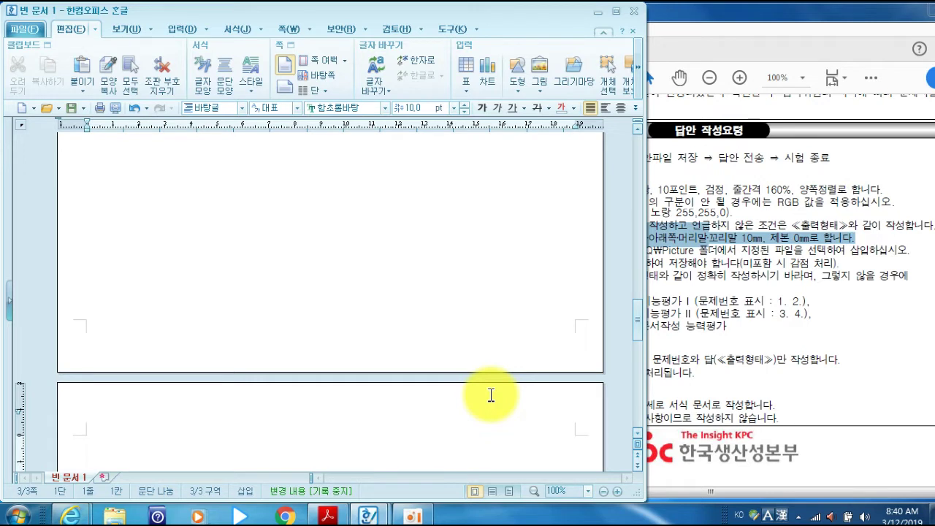
pyautogui.press('Return')
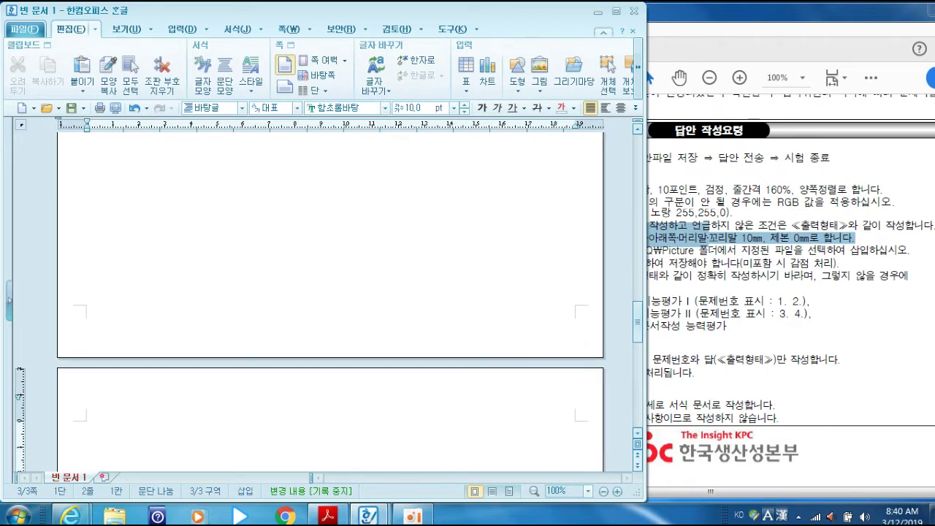
pyautogui.press('Return')
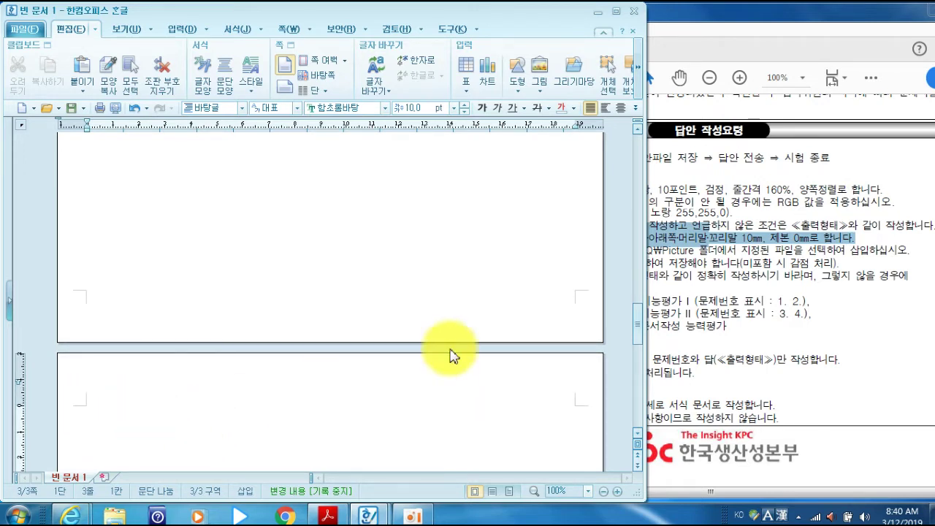
# - Enter the English "History does nothing" passage and the Korean 백제문화제 paragraph from page 2 of the PDF beneath number 1
pyautogui.moveTo(633, 337); pyautogui.dragTo(597, 150)
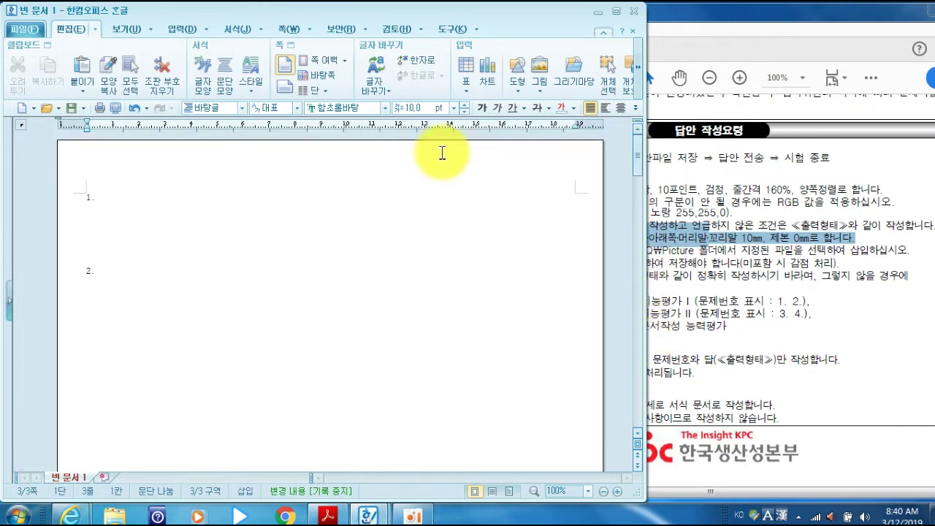
pyautogui.click(154, 219)
pyautogui.click(798, 268)
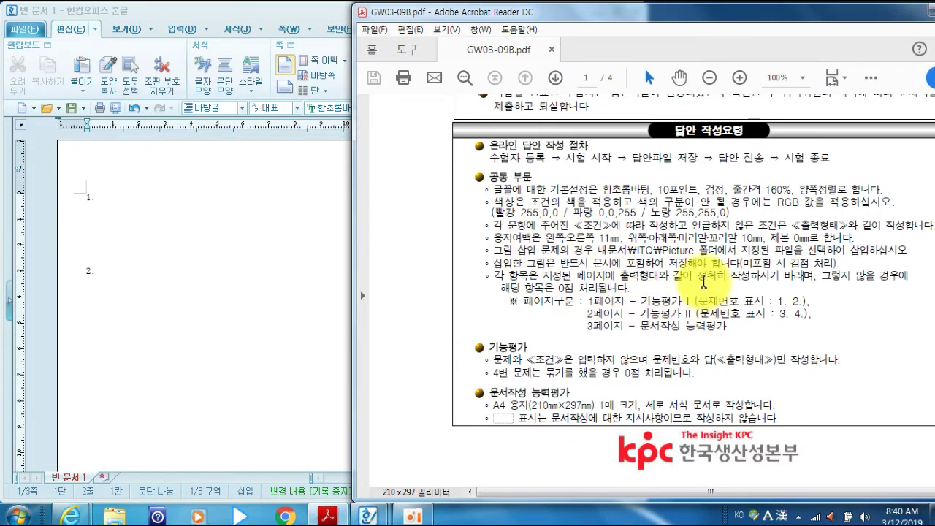
pyautogui.scroll(-6, 662, 313)
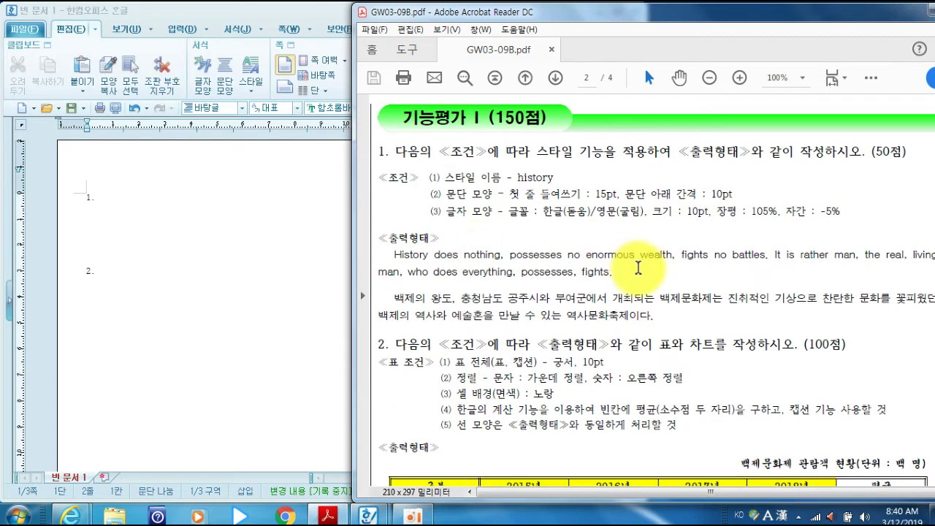
pyautogui.moveTo(702, 21); pyautogui.dragTo(658, 18)
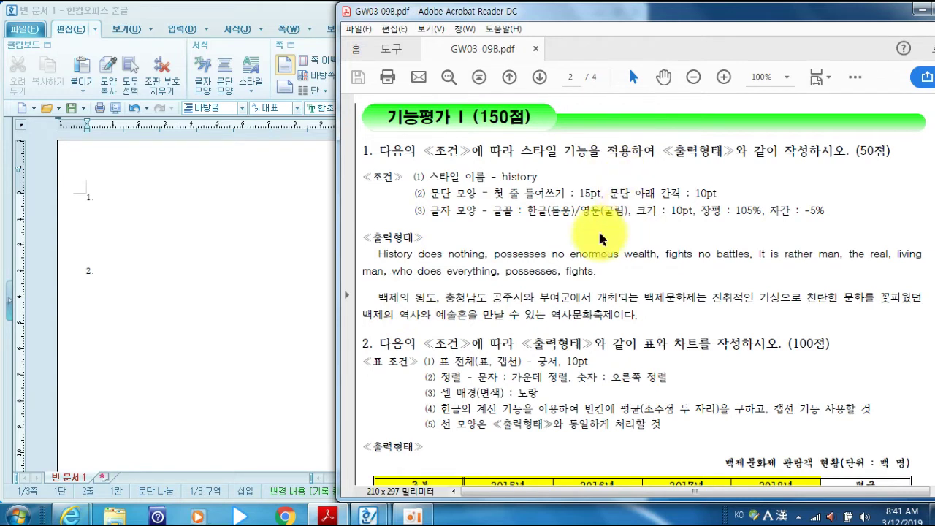
pyautogui.click(105, 146)
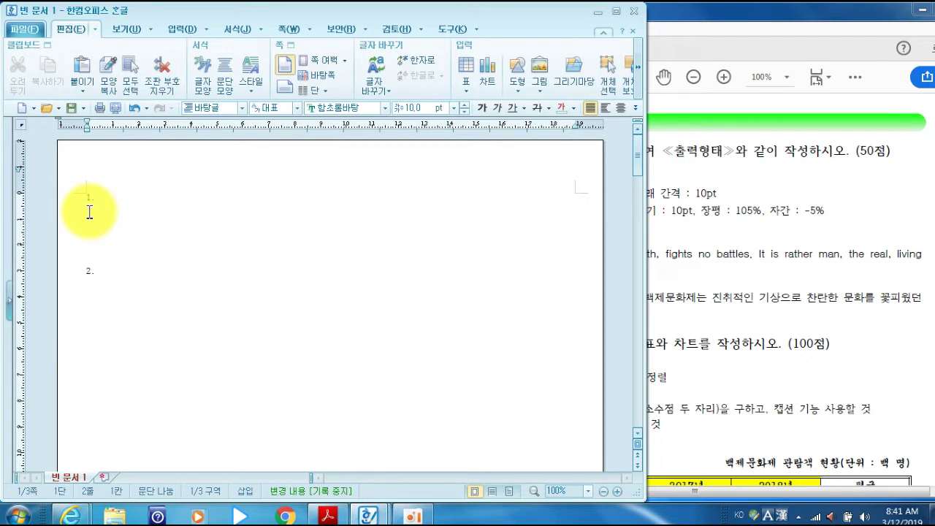
pyautogui.write('History does nothing, possesses no enomous weath, fights no battles. It is rather man, the real, living man, who does everything, possesses, fights. 백제의 왕도, 충청남도 공주시와 부여군에서 개최되는 백제문화제는 진취적인 기상으로 찬란한 문화를 꽃피웠던 백제의 역사와 예술혼을 만날 수 있는 역사문화축제이다.')
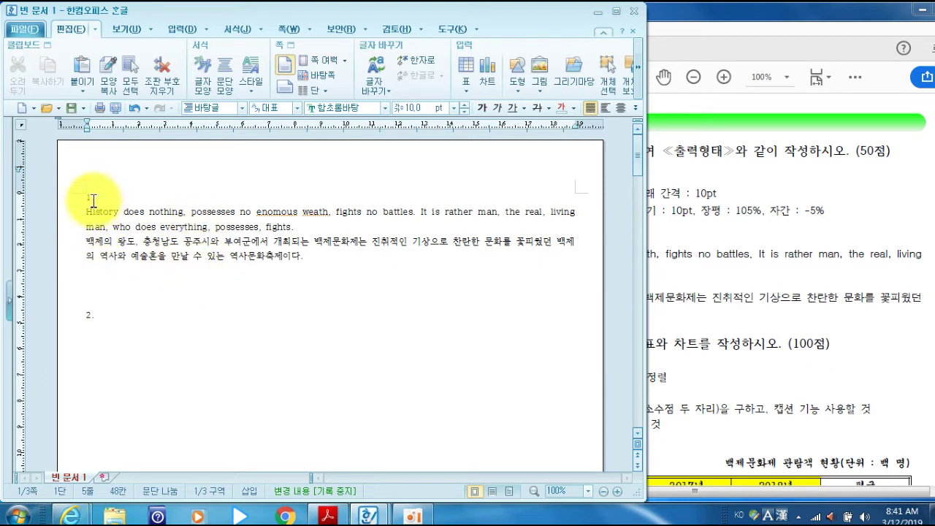
# - Select both paragraphs under number 1 and start a new paragraph style named history, taking the name from the PDF conditions
pyautogui.moveTo(86, 213); pyautogui.dragTo(312, 272)
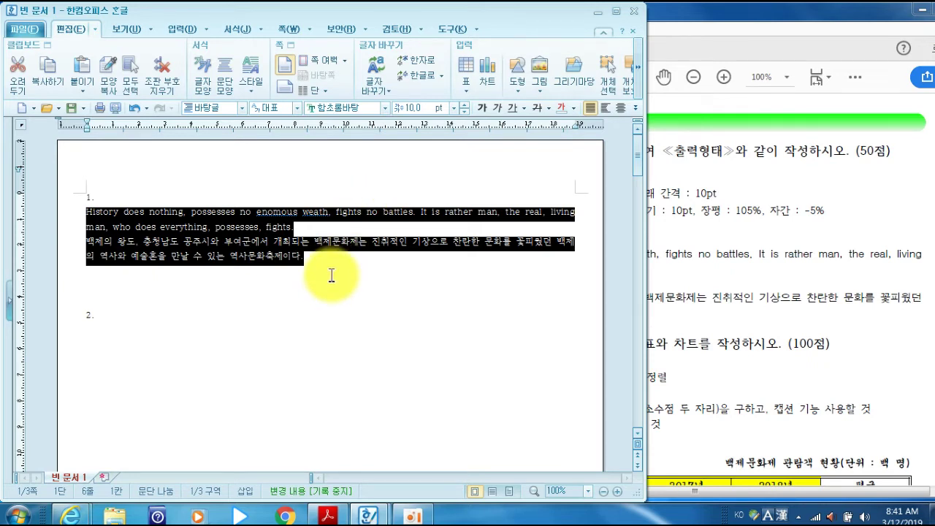
pyautogui.click(261, 30)
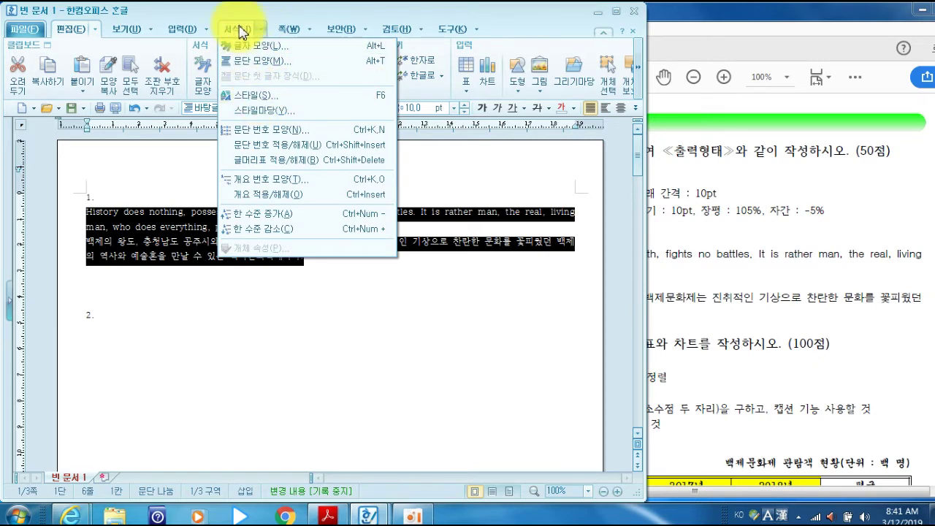
pyautogui.click(384, 98)
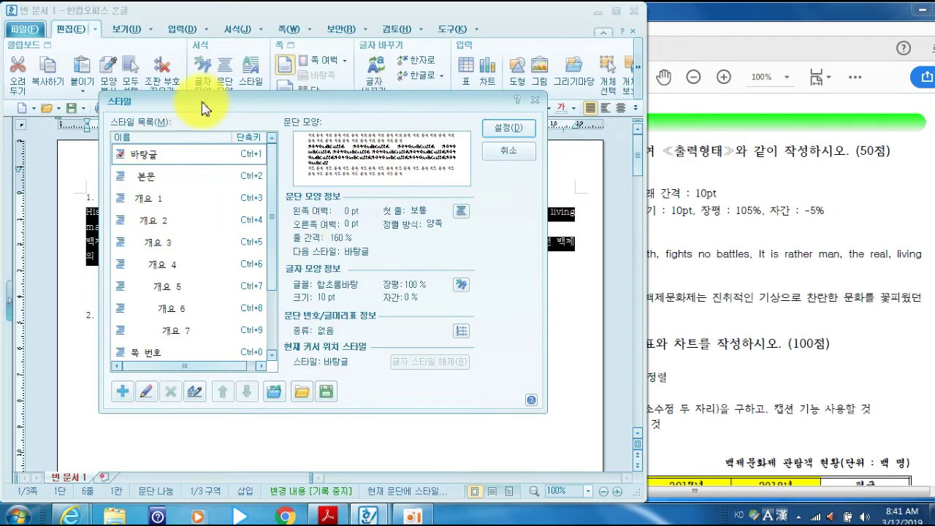
pyautogui.moveTo(222, 107); pyautogui.dragTo(226, 41)
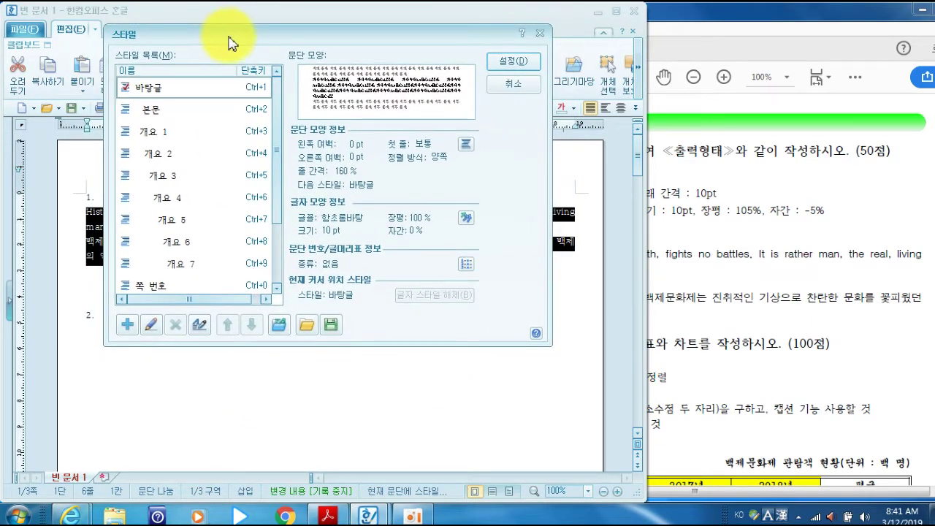
pyautogui.click(705, 21)
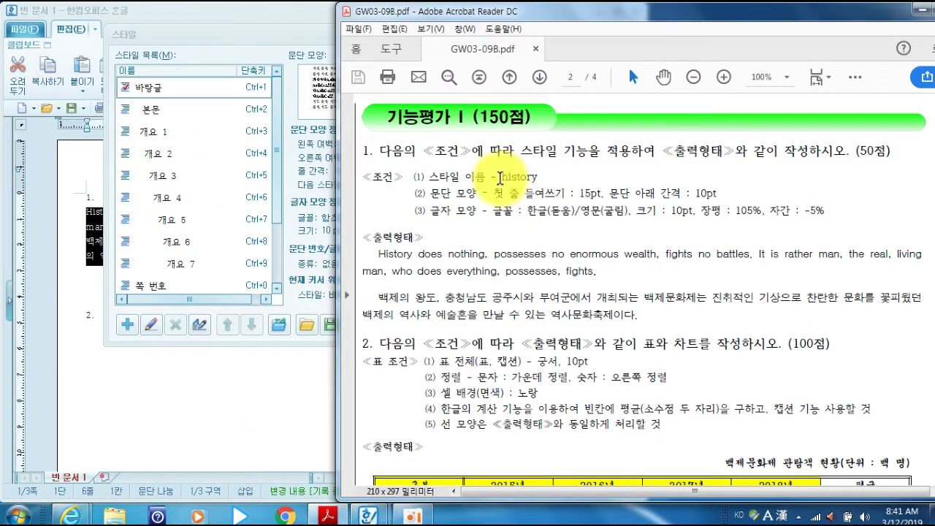
pyautogui.moveTo(502, 176); pyautogui.dragTo(542, 179)
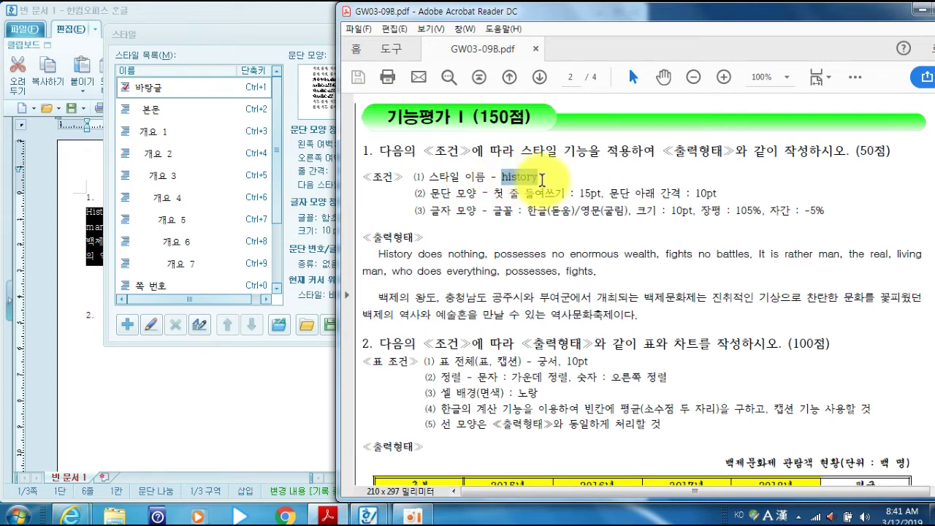
pyautogui.click(266, 29)
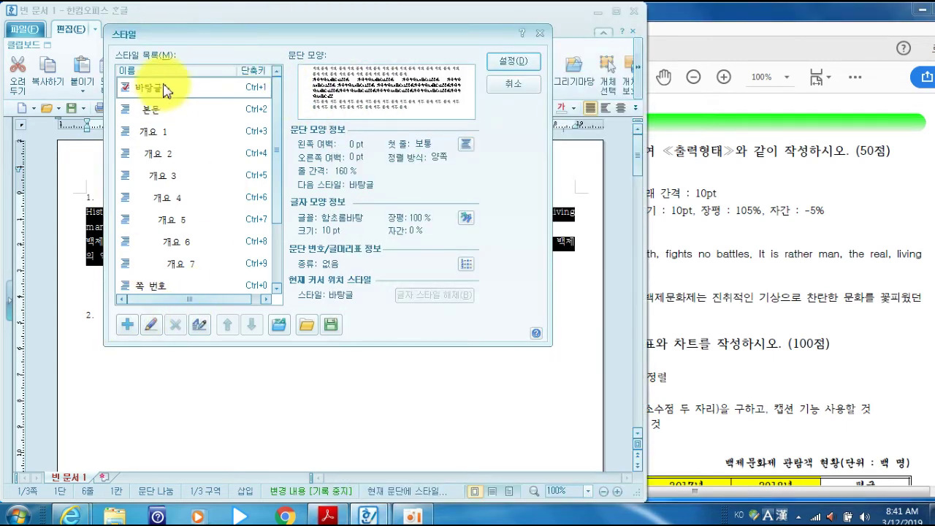
pyautogui.click(127, 324)
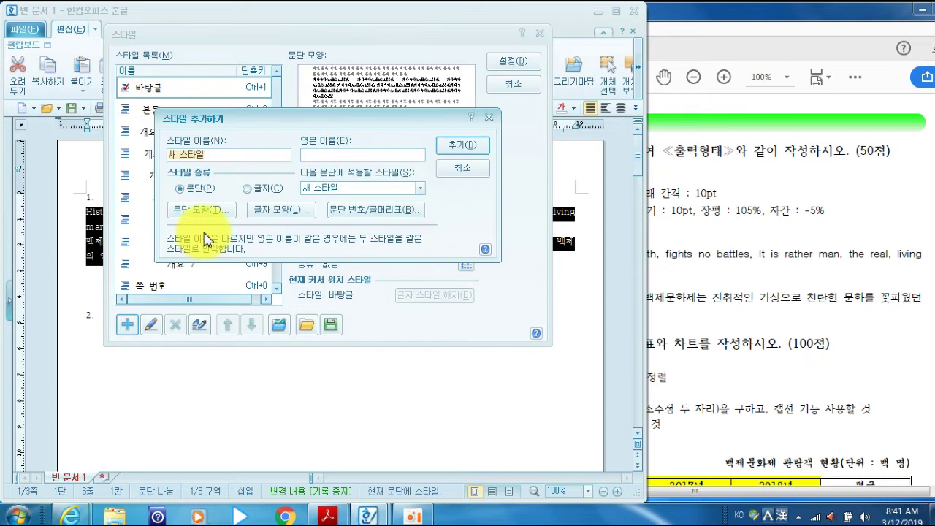
pyautogui.write('ㅗㅑ')
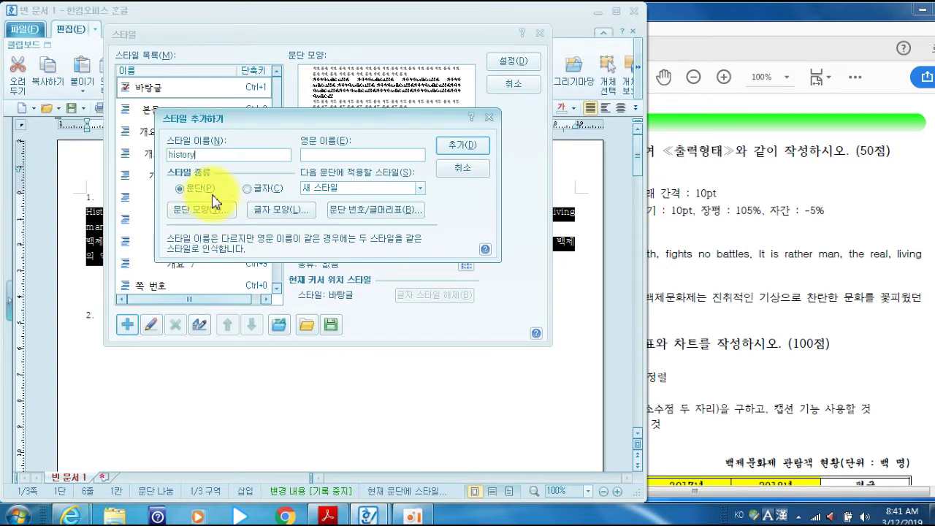
# - Check the paragraph conditions for question 1 in the PDF and open the new style's paragraph shape settings
pyautogui.click(719, 28)
pyautogui.moveTo(492, 193); pyautogui.dragTo(533, 192)
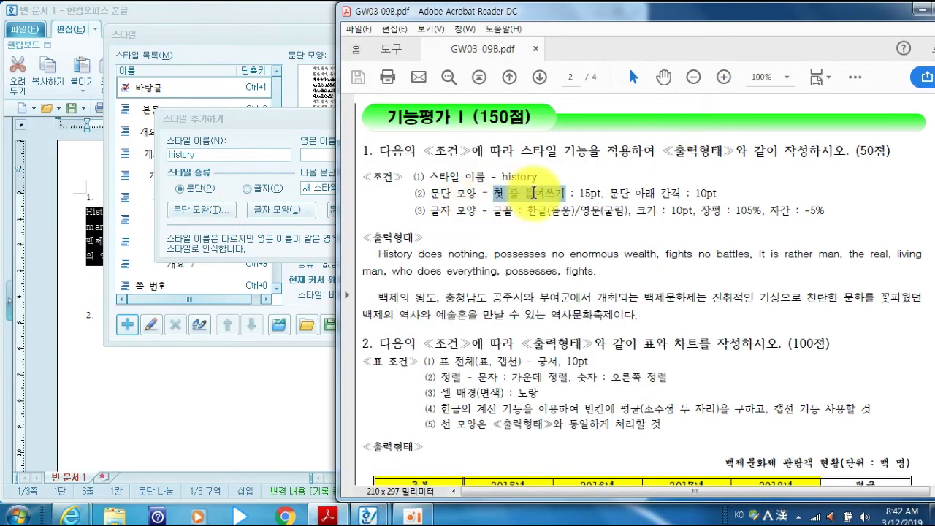
pyautogui.moveTo(635, 193); pyautogui.dragTo(719, 194)
pyautogui.click(236, 119)
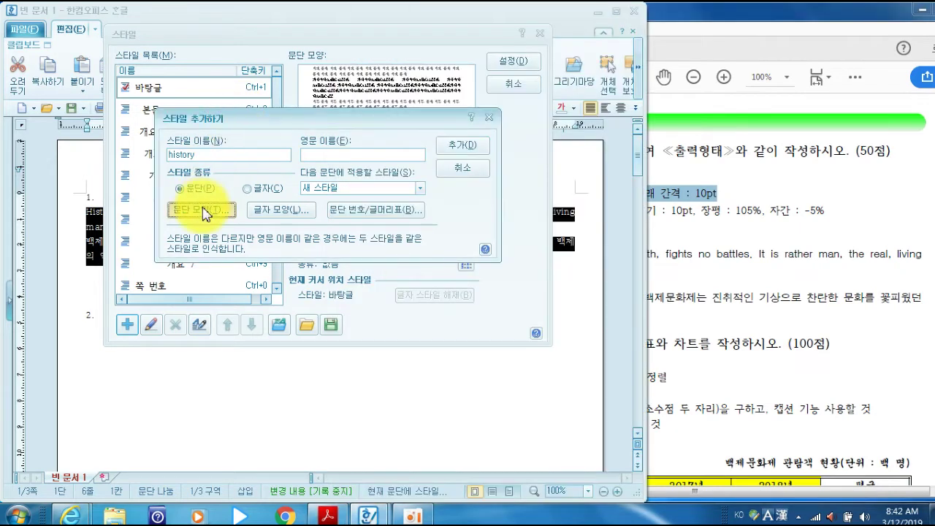
pyautogui.click(204, 213)
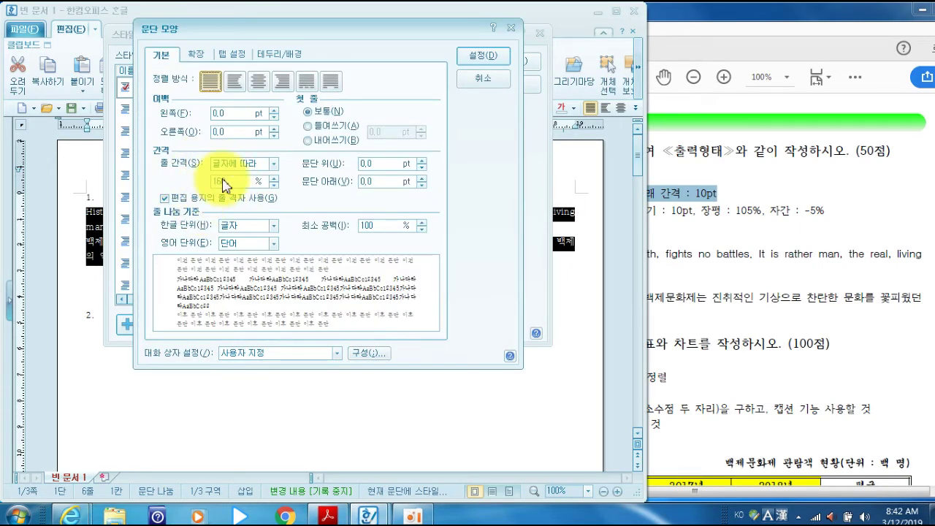
# - Check the default formatting rules on PDF page 1, and give the history style a 15 pt first-line indent and 10 pt spacing below
pyautogui.click(830, 28)
pyautogui.scroll(10, 800, 228)
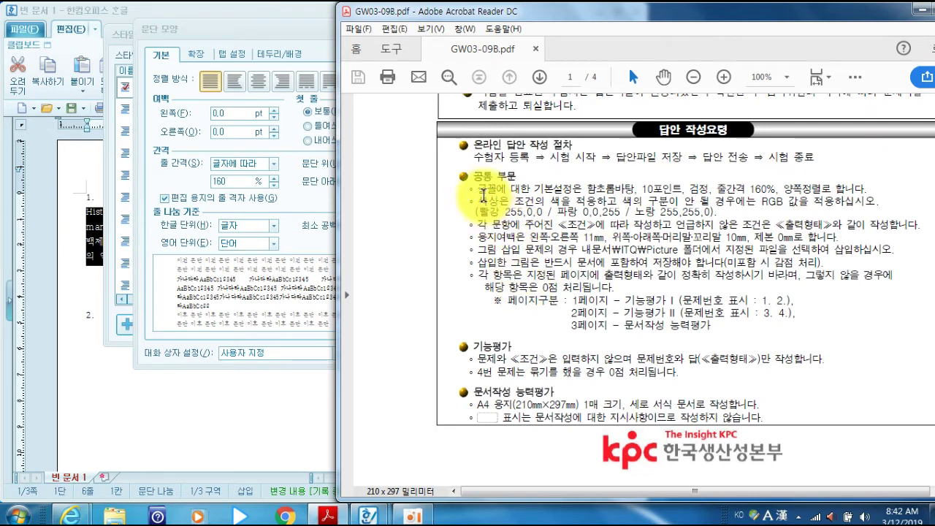
pyautogui.moveTo(480, 191); pyautogui.dragTo(810, 184)
pyautogui.click(289, 26)
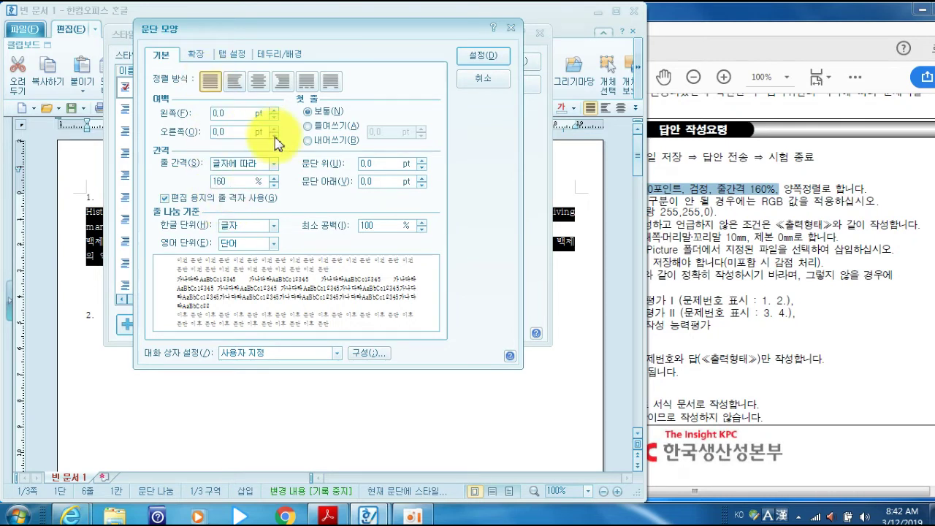
pyautogui.click(321, 126)
pyautogui.moveTo(388, 135); pyautogui.dragTo(359, 129)
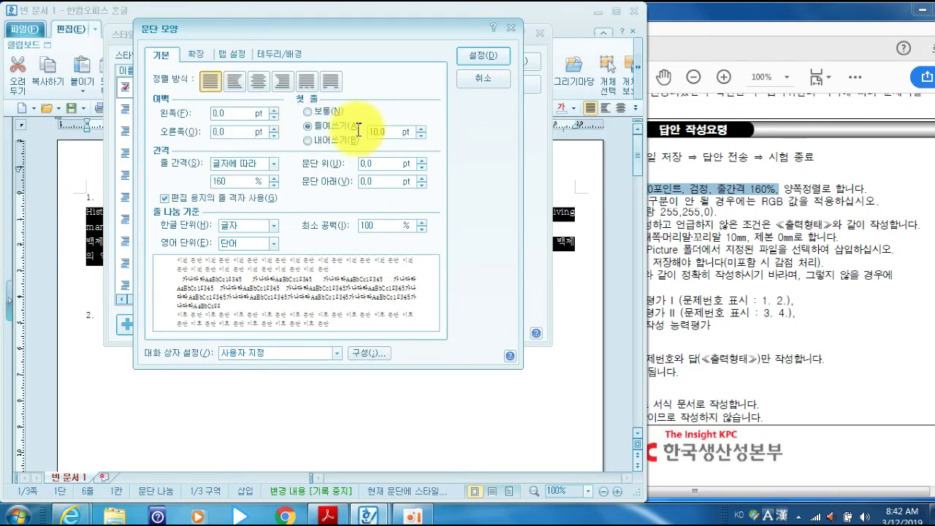
pyautogui.write('15')
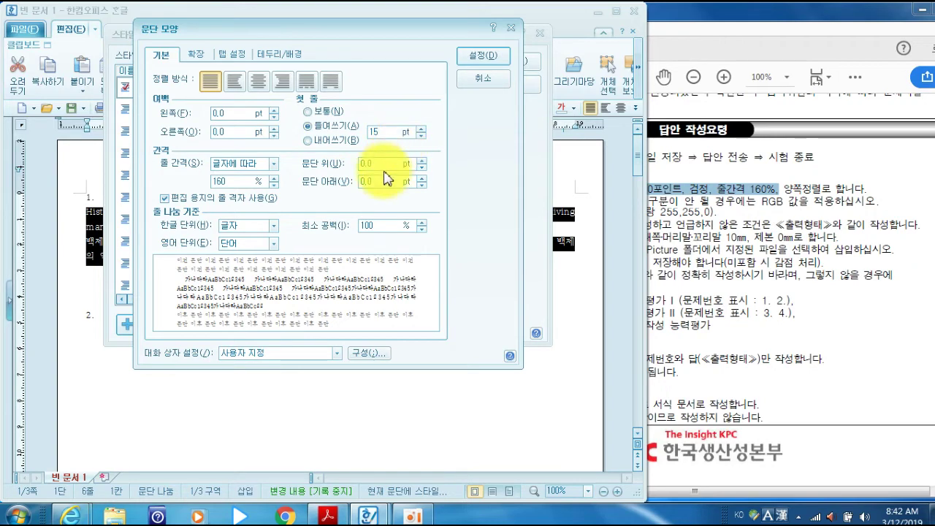
pyautogui.click(395, 169)
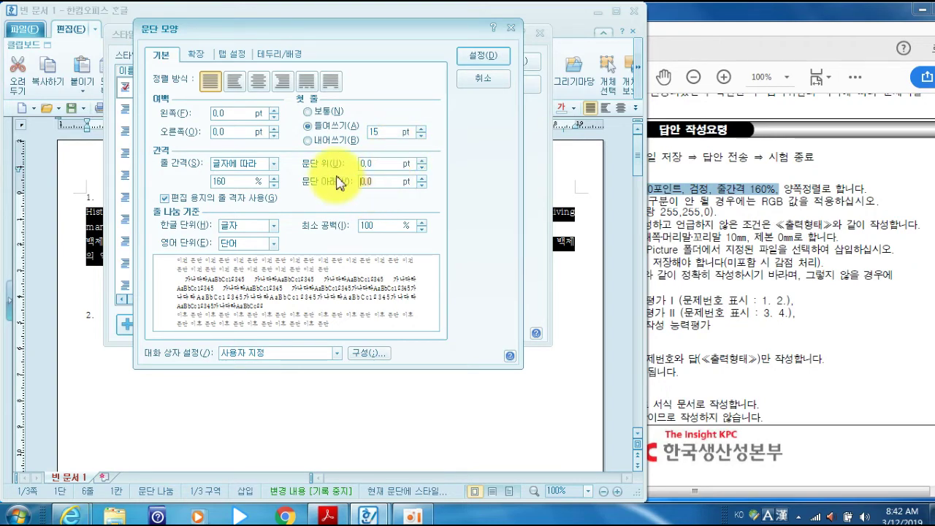
pyautogui.write('10')
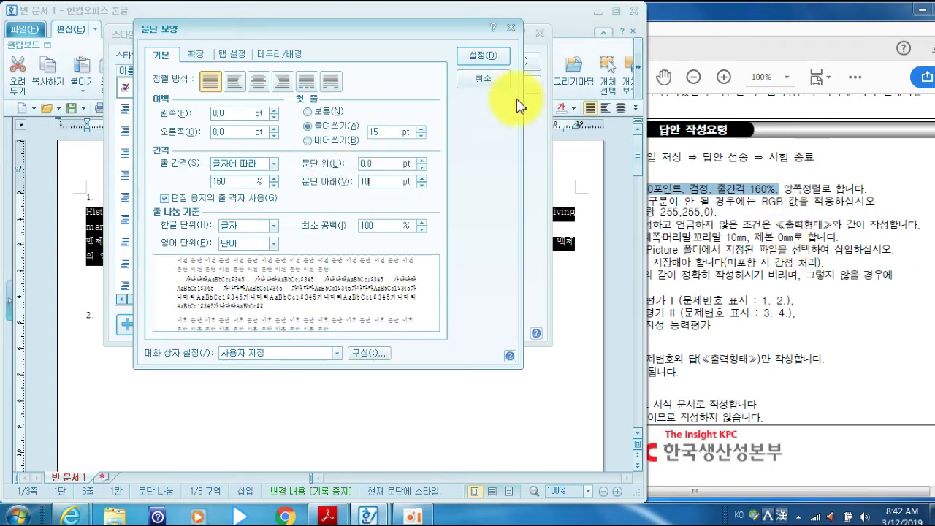
pyautogui.click(483, 55)
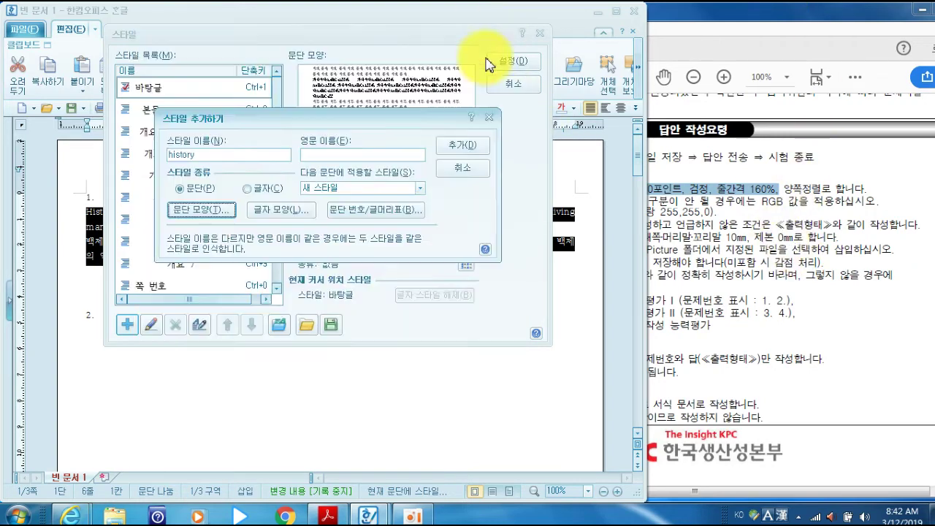
# - Check the character conditions on PDF page 2 and set the history style's character width to 105% and letter spacing to -5%
pyautogui.click(843, 213)
pyautogui.scroll(-10, 842, 213)
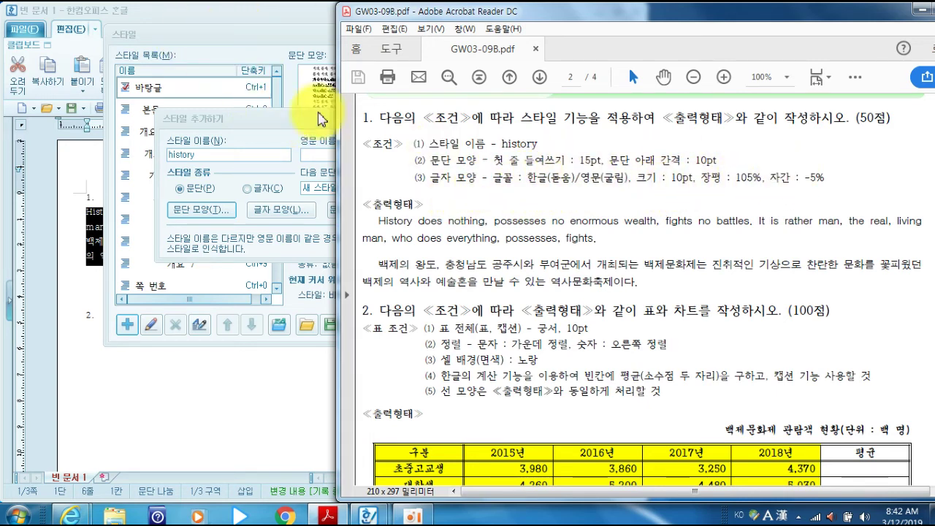
pyautogui.click(271, 125)
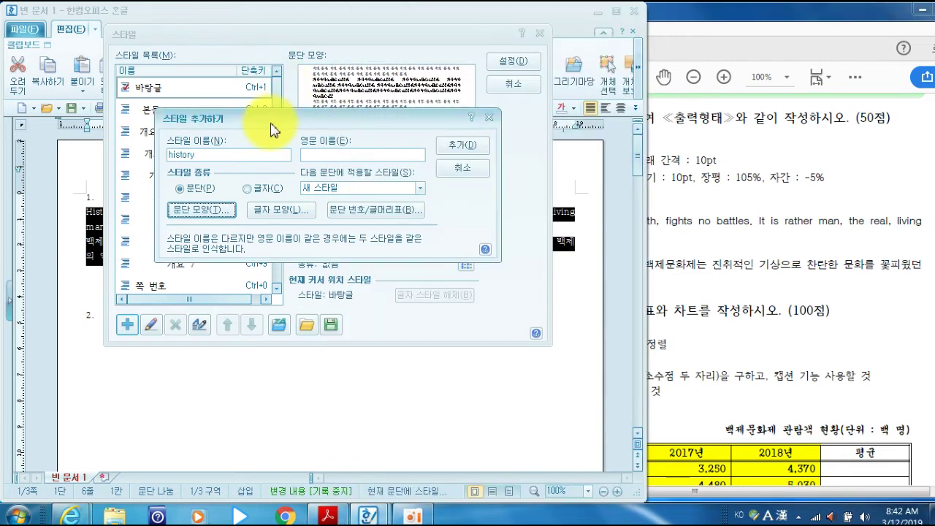
pyautogui.click(295, 212)
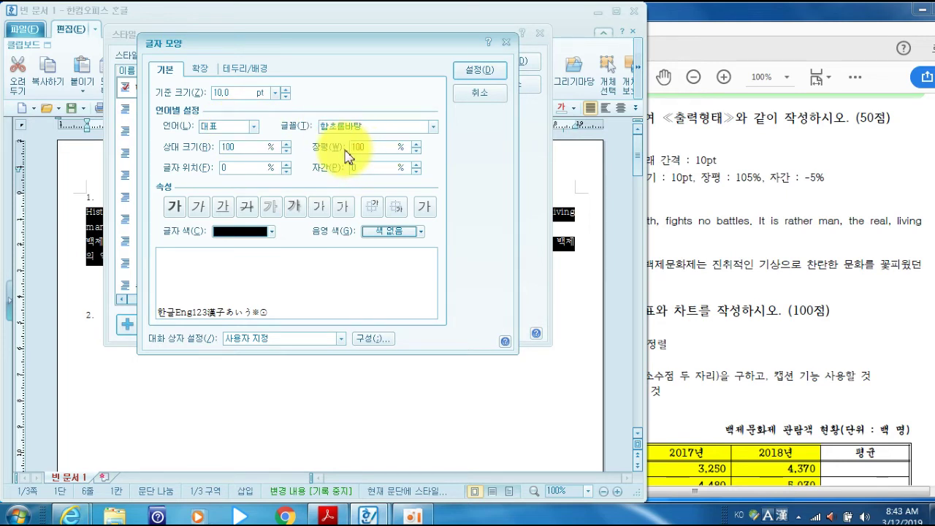
pyautogui.write('105')
pyautogui.press('Tab')
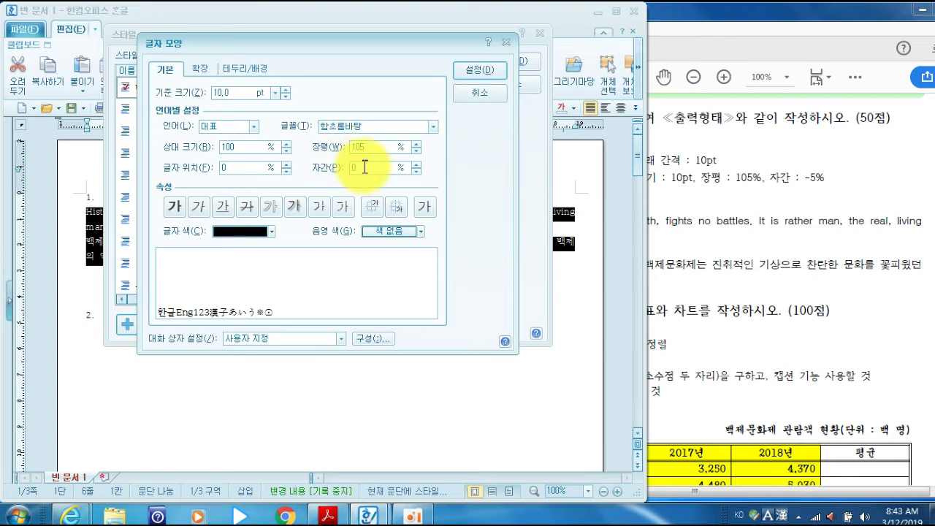
pyautogui.write('-5')
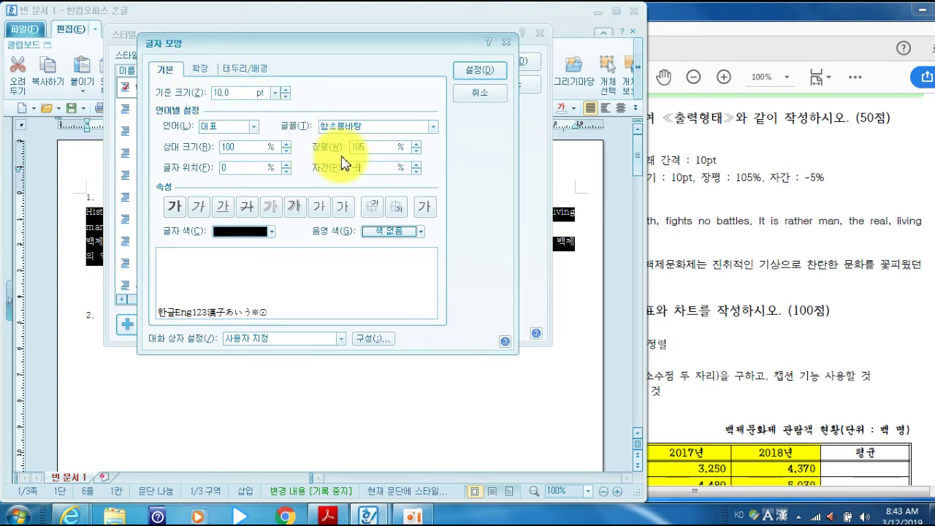
# - Set the history style's font for Korean (한글) text to 돋움
pyautogui.click(256, 130)
pyautogui.click(247, 148)
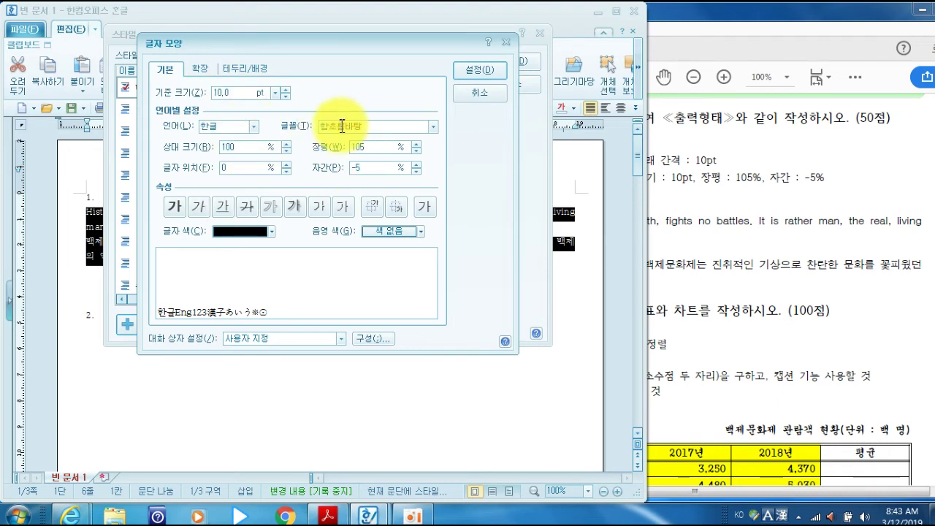
pyautogui.click(325, 128)
pyautogui.write('e')
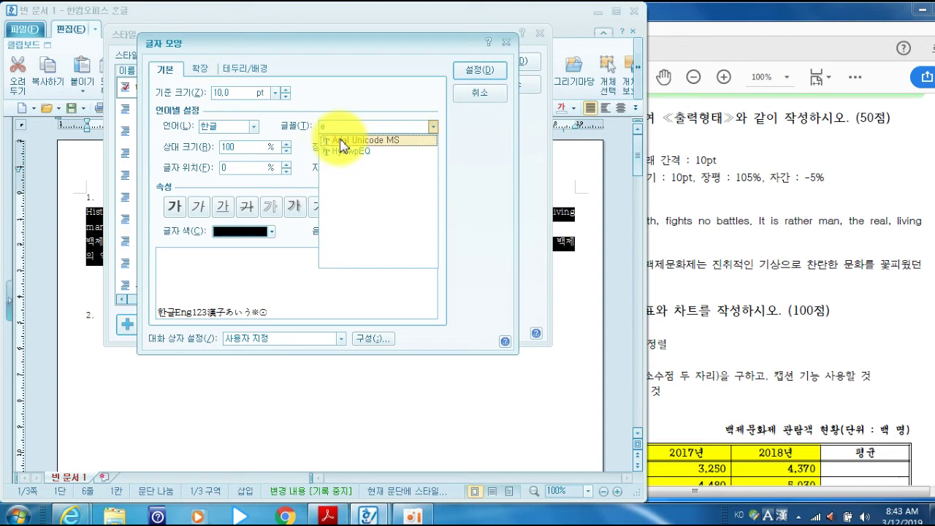
pyautogui.press('BackSpace')
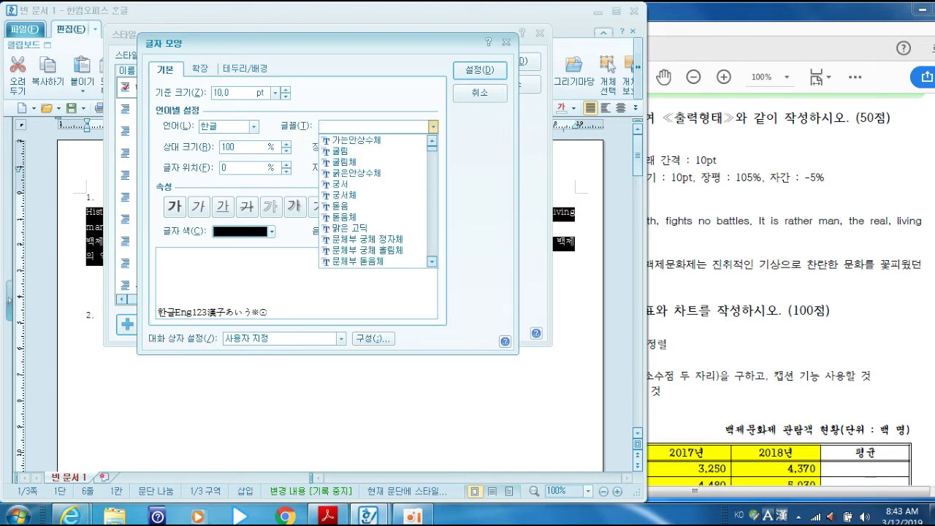
pyautogui.write('ㄷ')
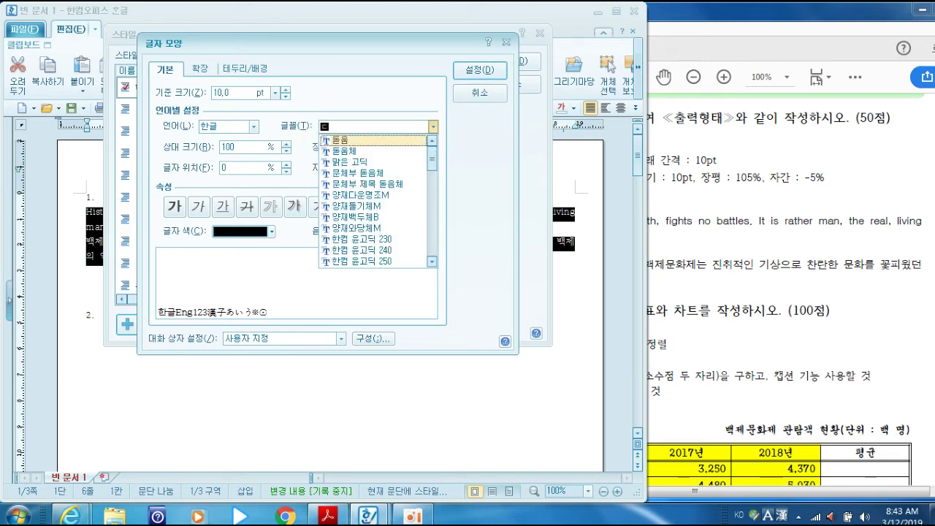
pyautogui.click(343, 142)
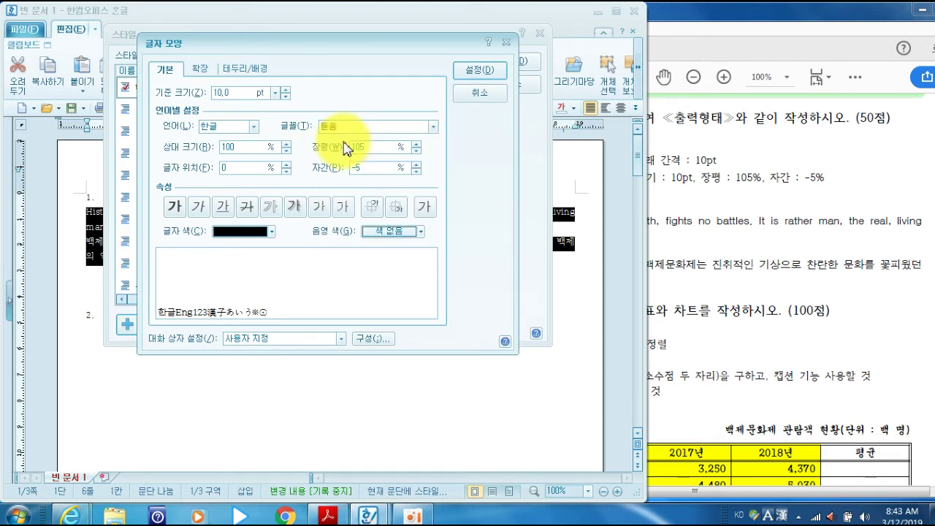
# - Set the history style's font for English (영문) text to 굴림 and accept the character settings
pyautogui.click(255, 129)
pyautogui.click(239, 158)
pyautogui.click(365, 125)
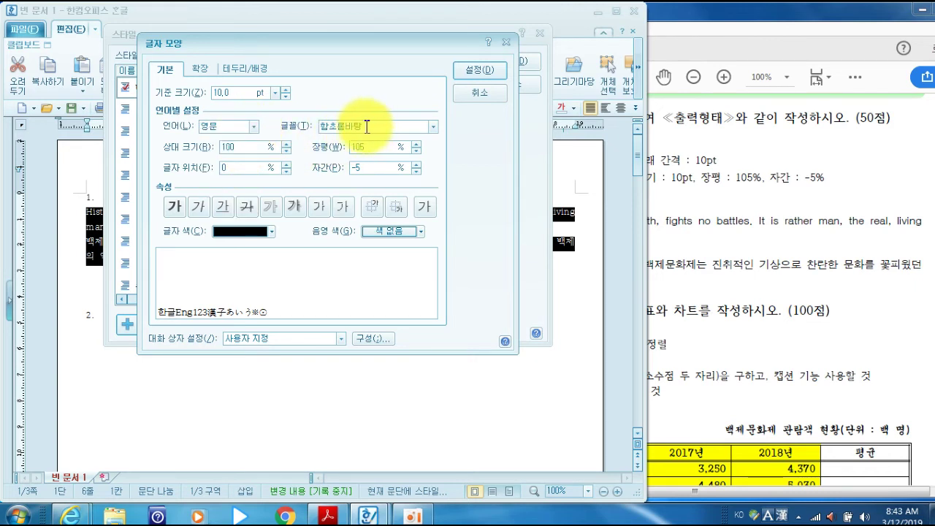
pyautogui.write('ㄱ')
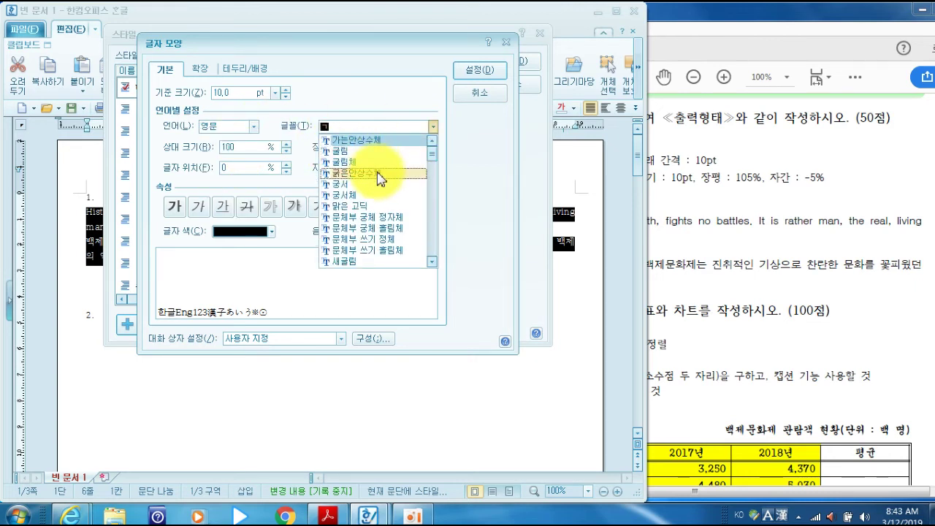
pyautogui.click(347, 139)
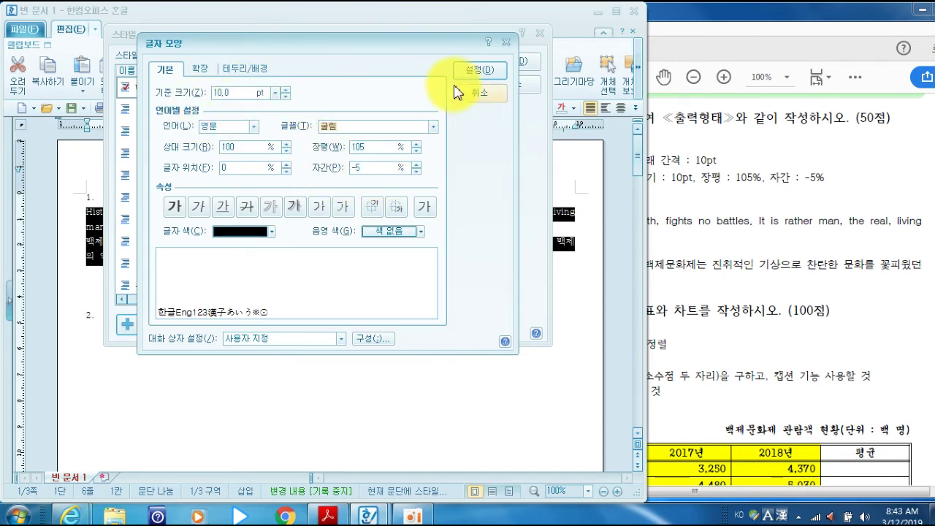
pyautogui.click(476, 73)
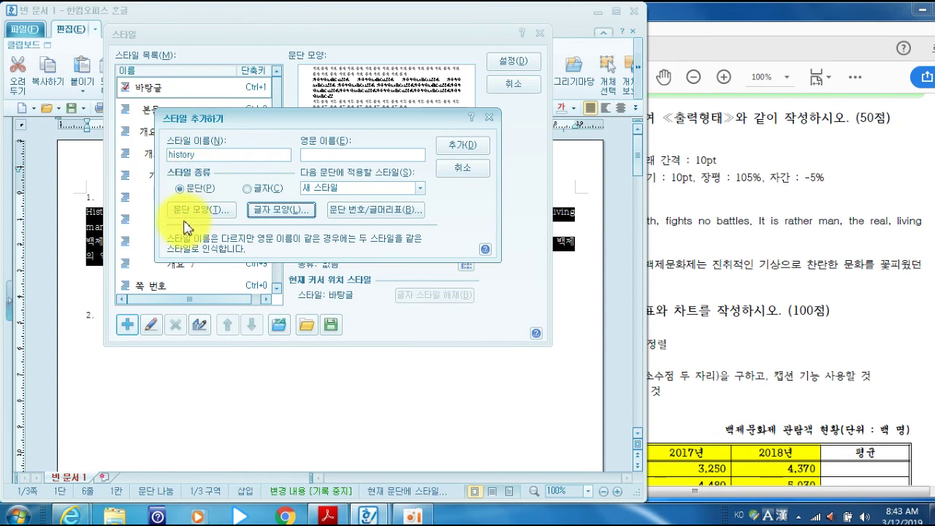
# - Add the history style to the style list, apply it to the two selected paragraphs, and deselect them
pyautogui.click(462, 146)
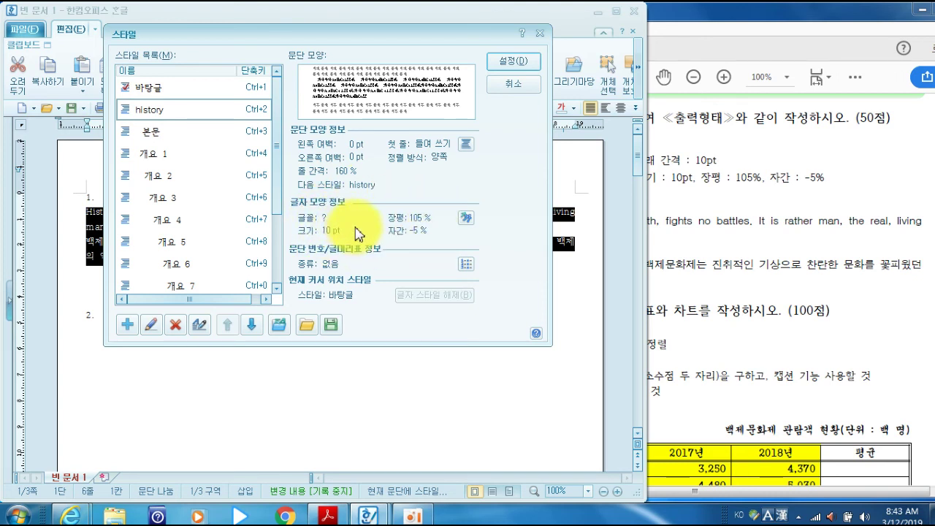
pyautogui.click(514, 63)
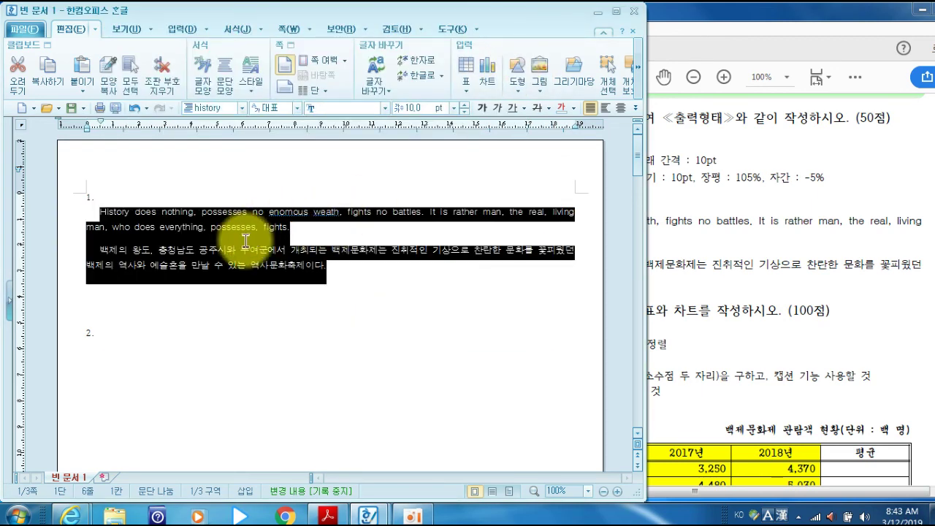
pyautogui.click(328, 281)
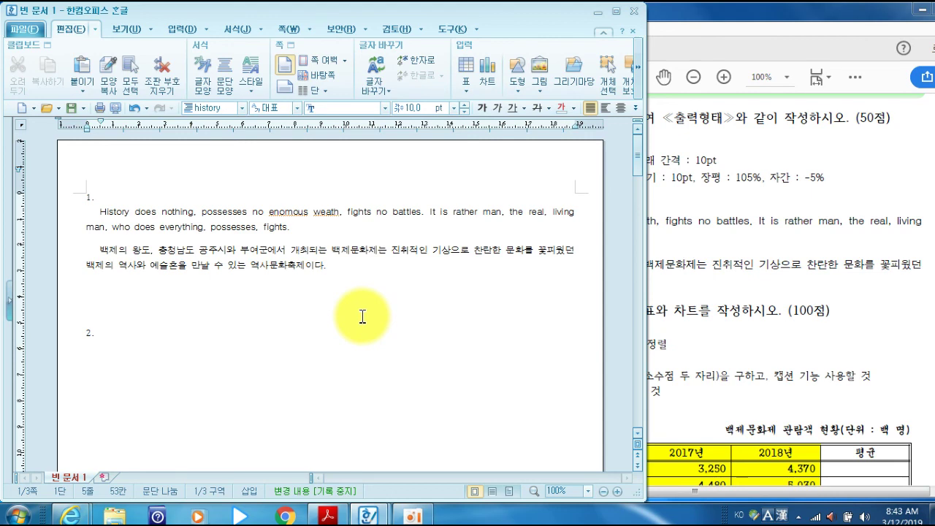